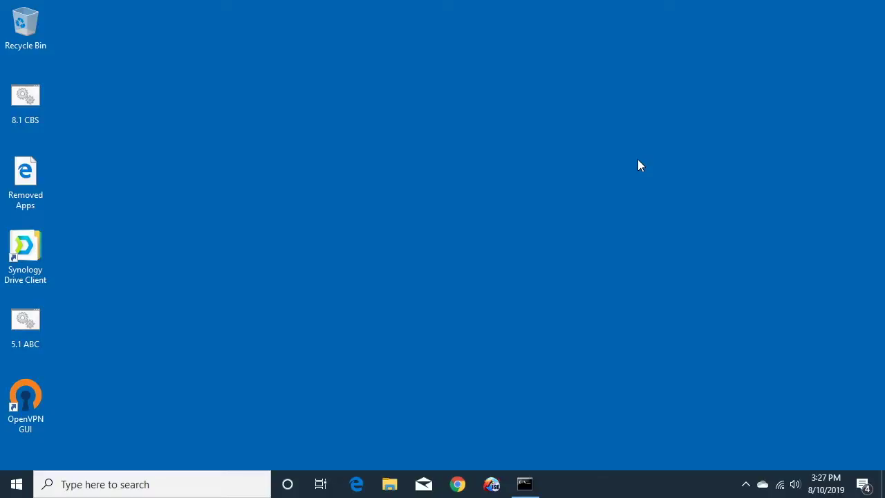
Open Synology Drive Client settings from the tray, dismiss the welcome message, and show the Backup task page.
click(747, 485)
click(706, 403)
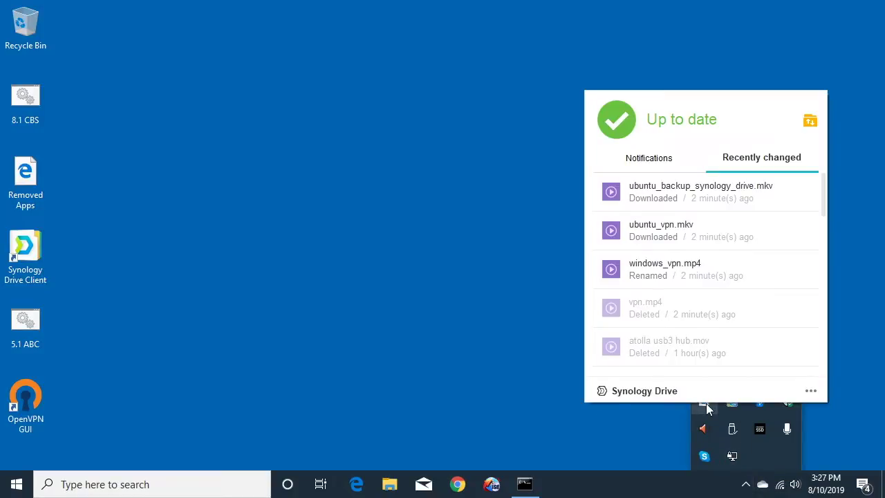
click(811, 391)
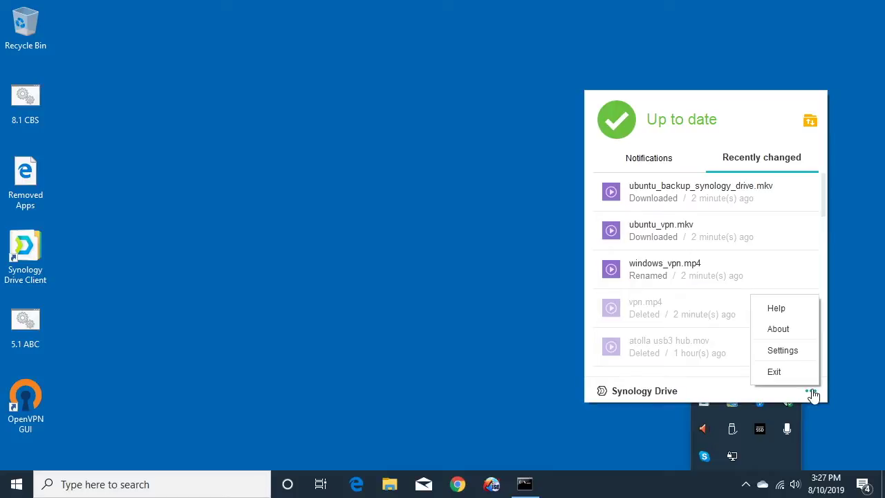
click(790, 351)
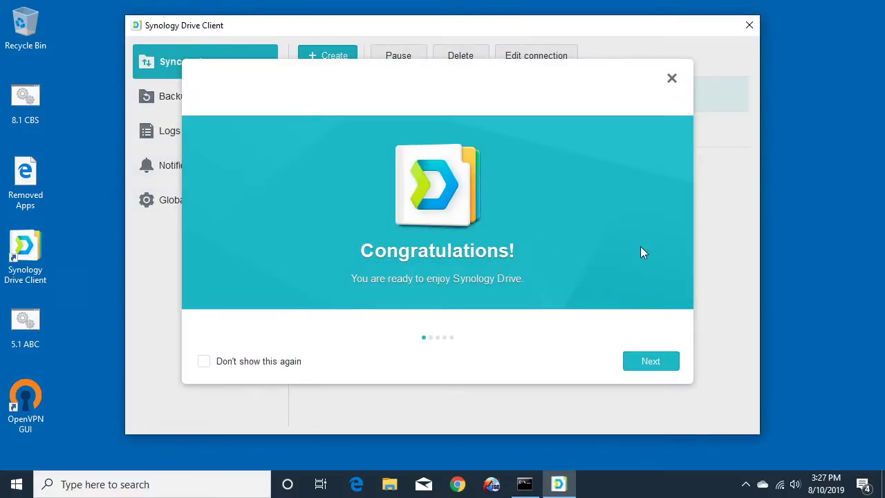
click(672, 78)
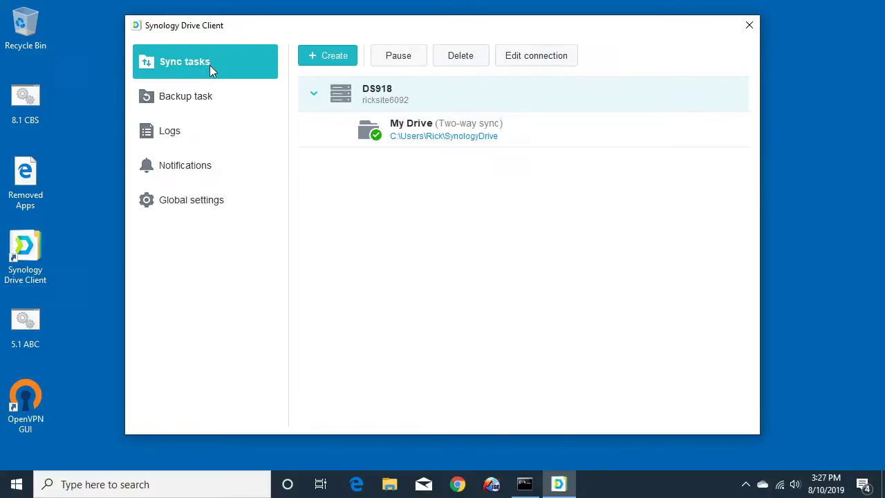
click(177, 98)
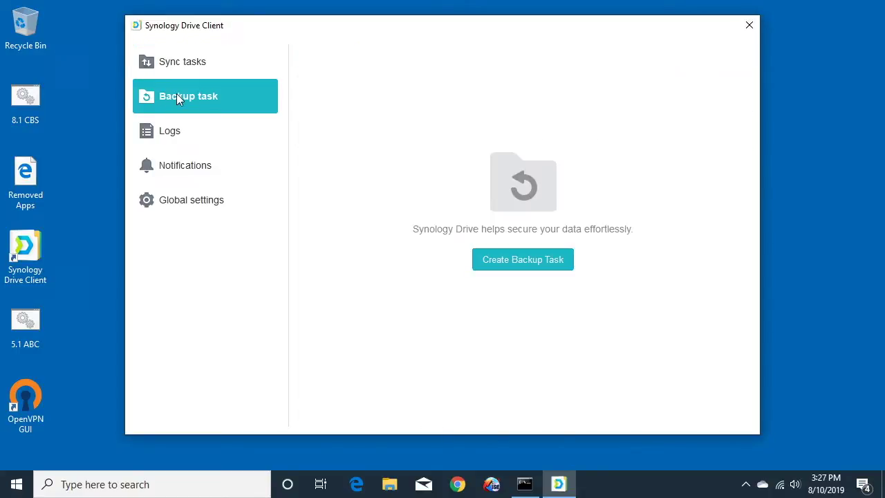
Start a new backup task targeting the connected Synology NAS at 192.168.7.2.
click(525, 260)
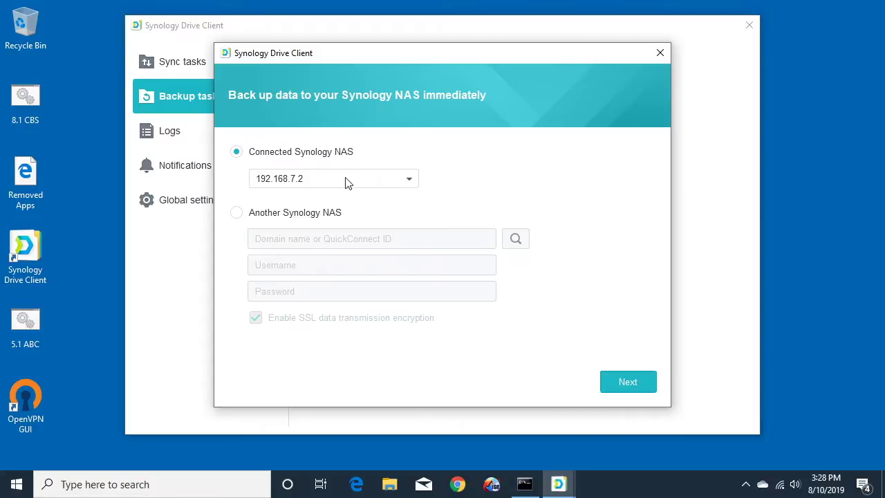
Back up only the Documents folder to My Drive at /home/Drive/Backup/DESKTOP-3CEM9F6.
click(632, 382)
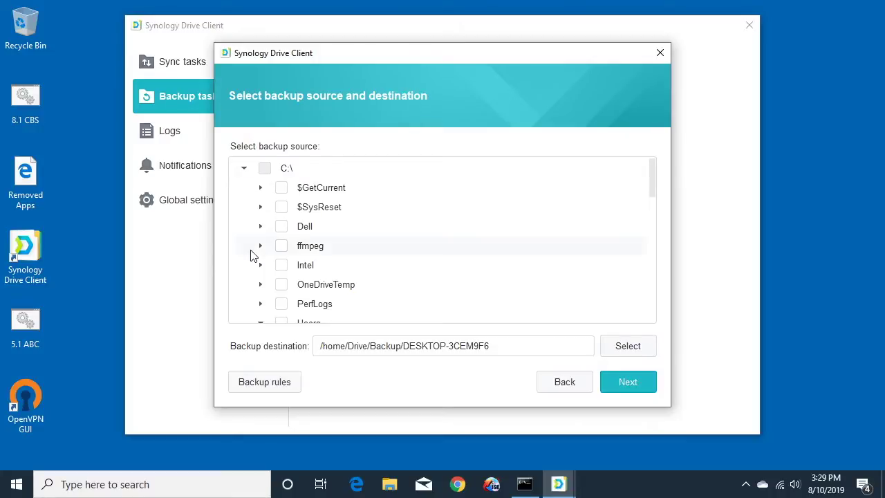
scroll(256, 257, down, 2)
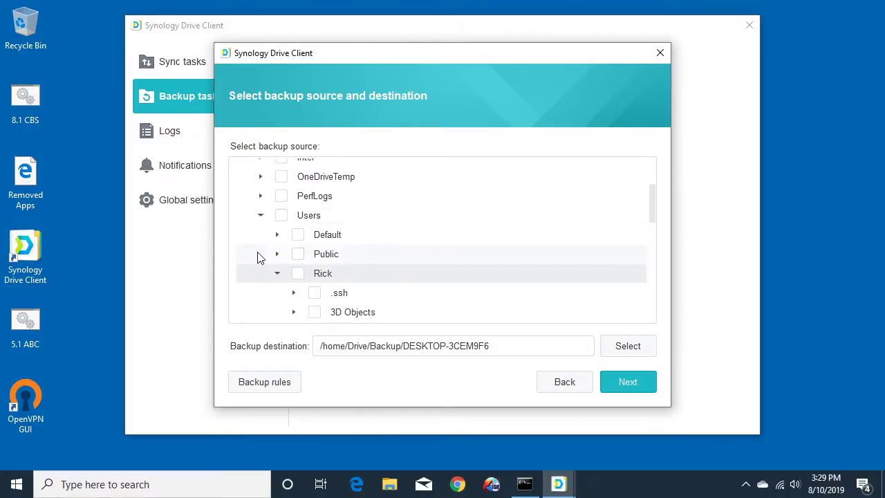
click(299, 275)
click(299, 275)
scroll(330, 283, down, 2)
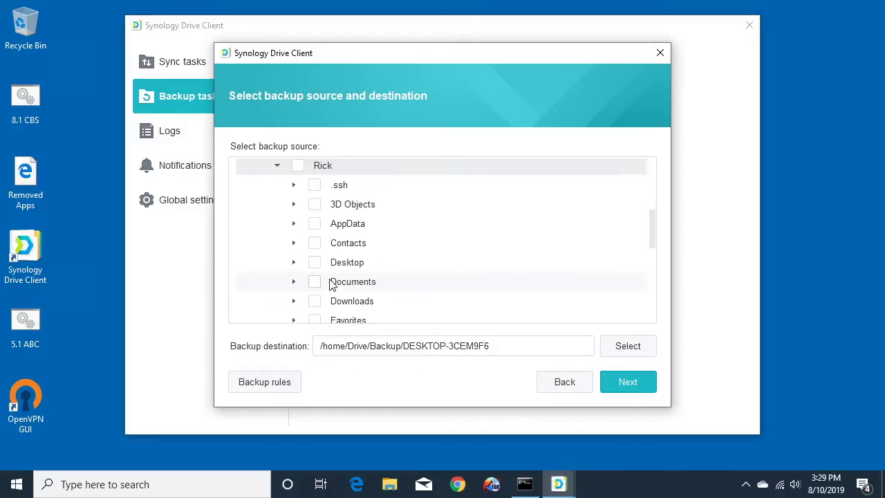
click(318, 283)
click(648, 349)
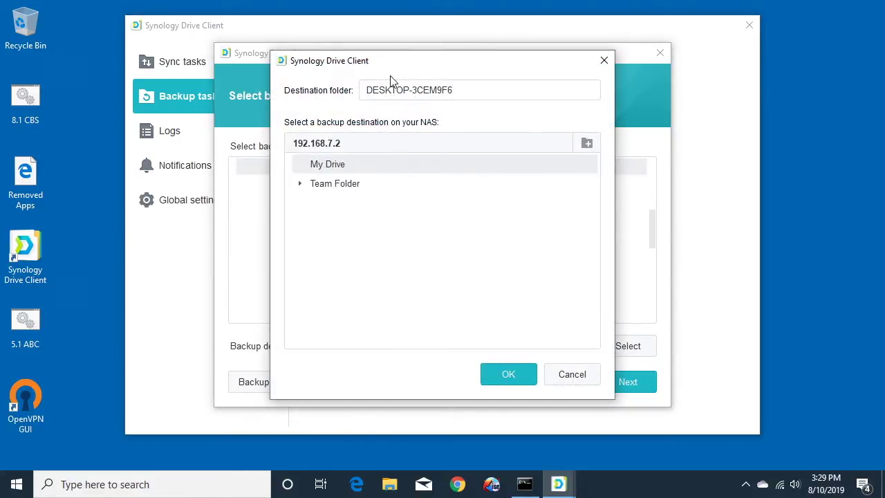
click(512, 376)
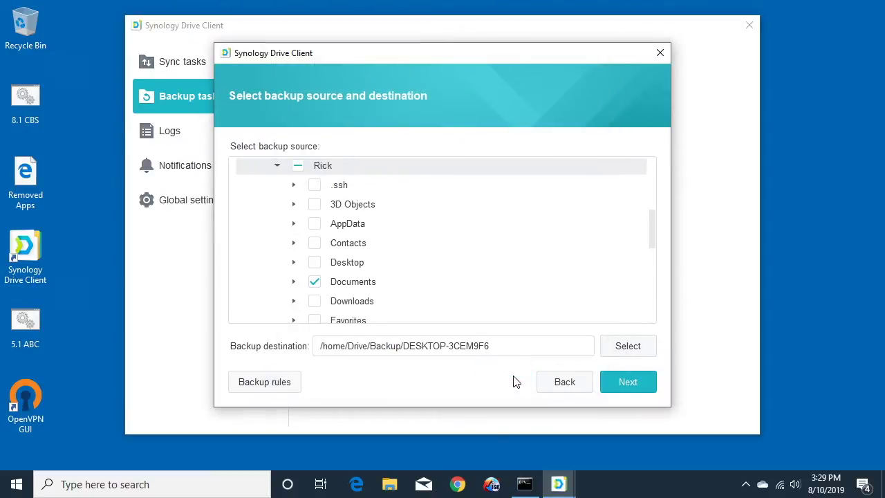
Keep Continuous backup mode, finish the wizard, and move the client window right.
click(630, 379)
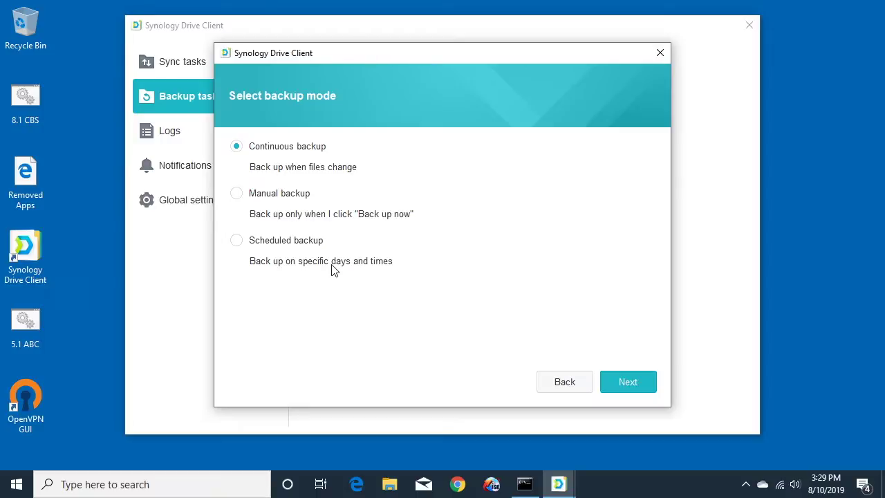
click(639, 374)
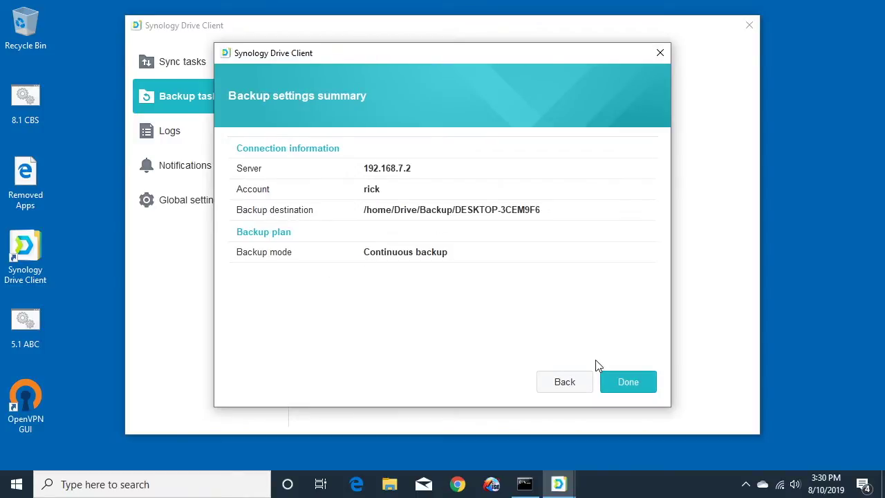
click(632, 386)
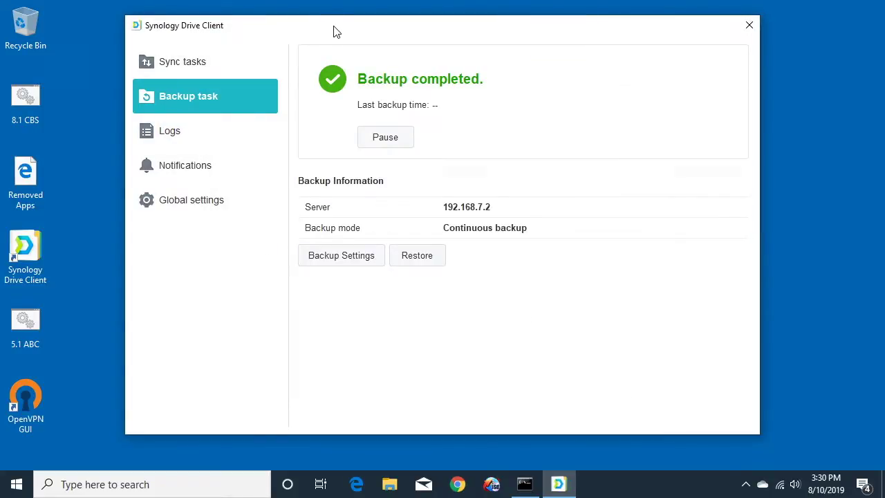
drag(336, 32, 438, 27)
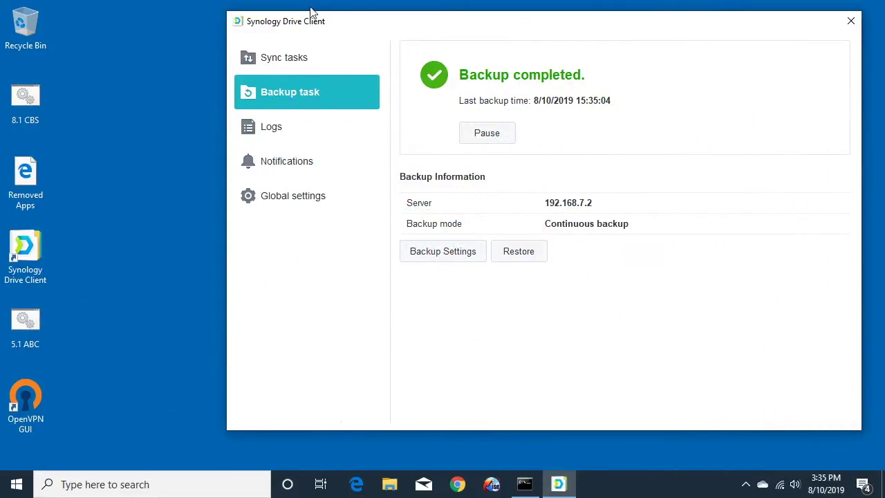
Open the Documents folder in a narrowed File Explorer window.
click(389, 484)
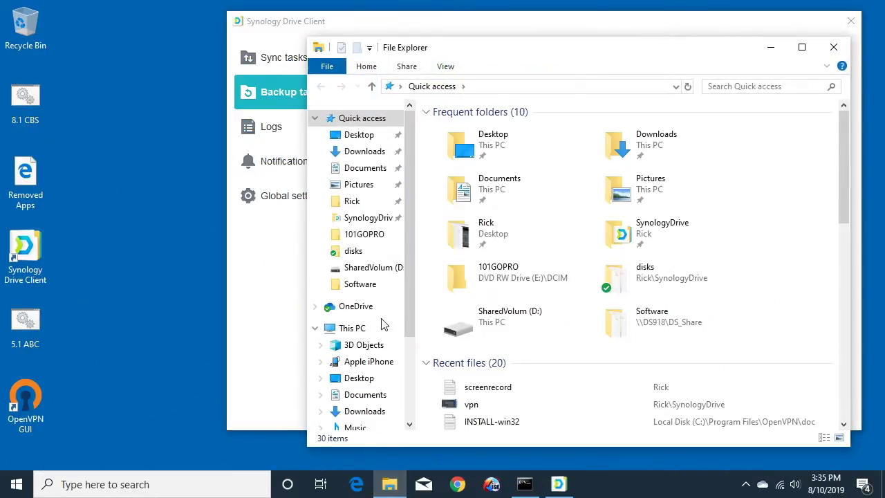
click(365, 168)
drag(850, 121, 694, 90)
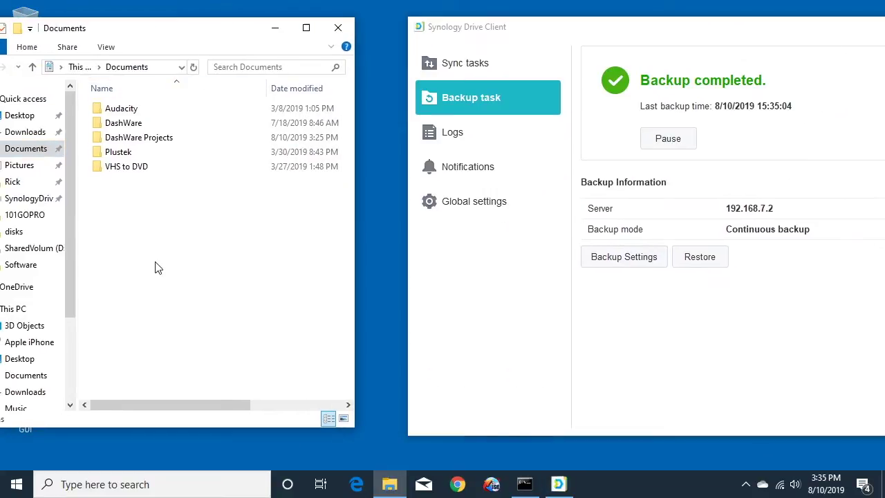
Create a new Rich Text Document named 'Test File' in Documents.
right_click(155, 262)
mouse_move(220, 416)
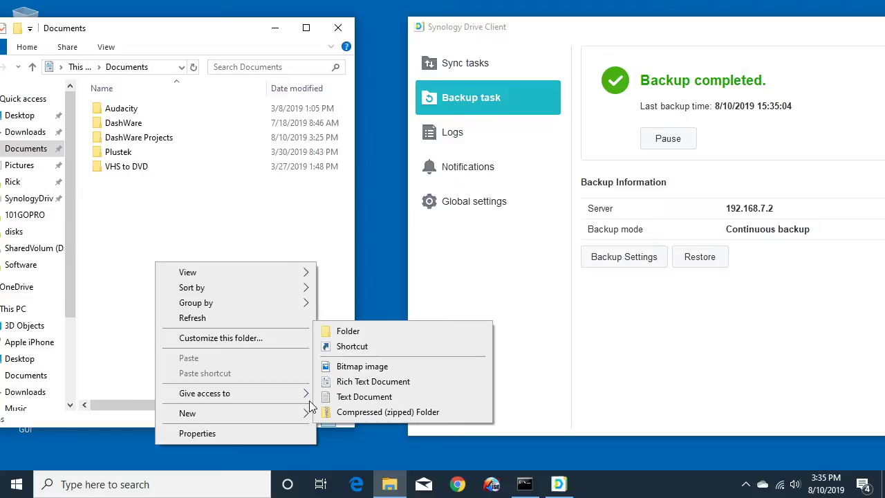
click(352, 381)
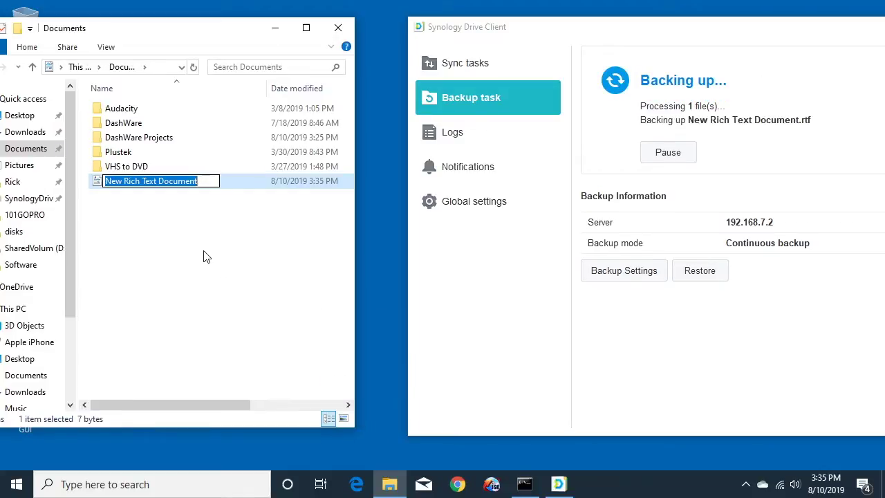
text(Test File)
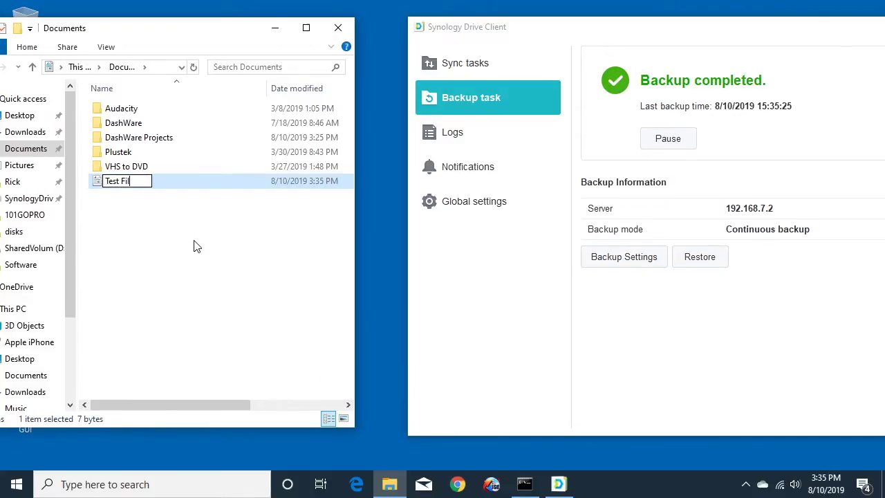
key(Return)
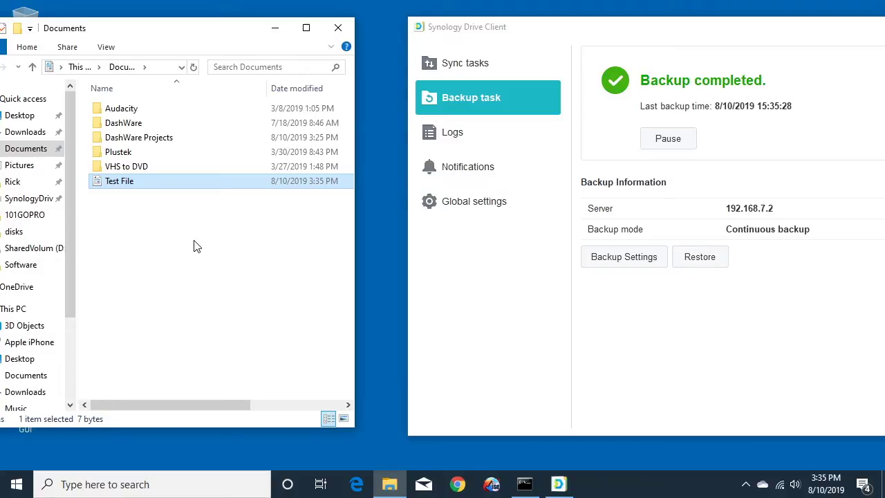
Open Test File in WordPad and narrow it to reveal the backup status.
right_click(122, 182)
click(142, 193)
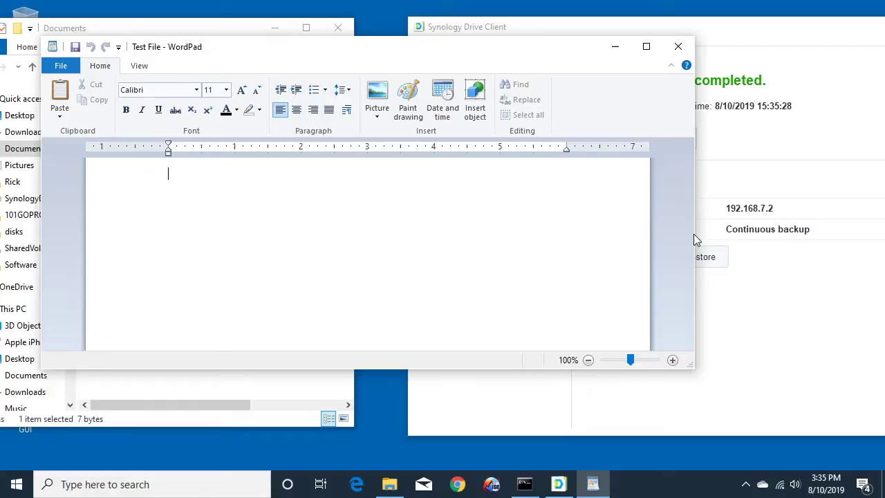
drag(698, 241, 390, 276)
Type and save 'This is a test.', then add and save 'This is another test.'.
text(This is a test.)
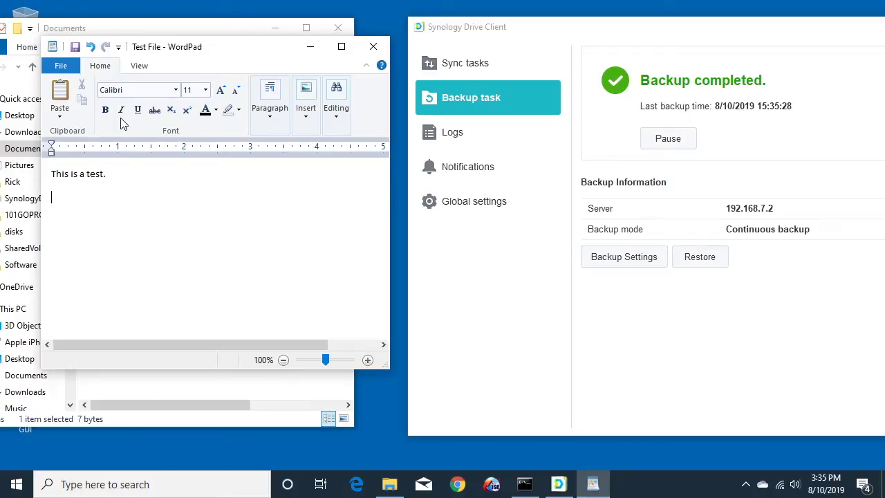
key(ctrl+s)
text(This is another test.)
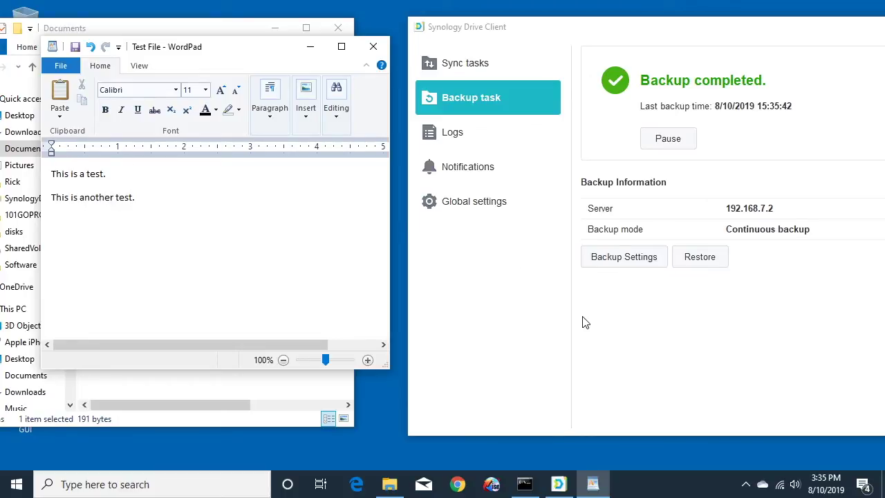
key(ctrl+s)
Browse the backup to C > Users > Documents and list Test File.rtf's previous versions.
click(705, 260)
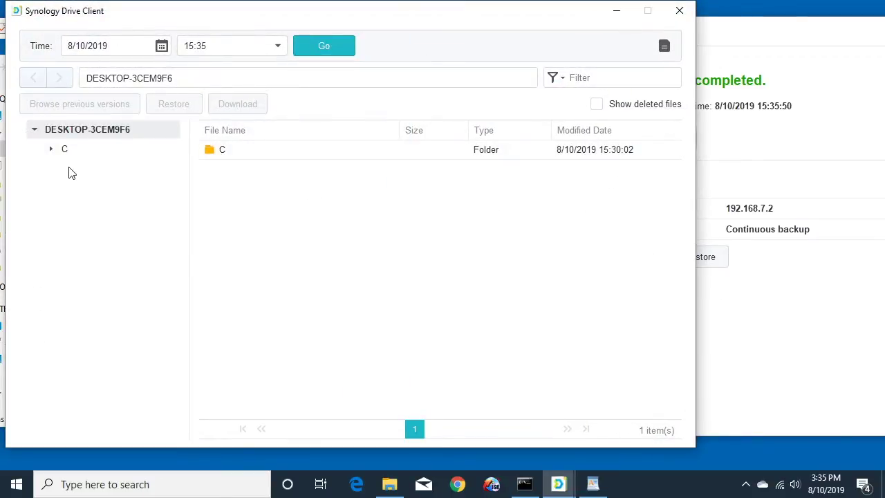
click(65, 149)
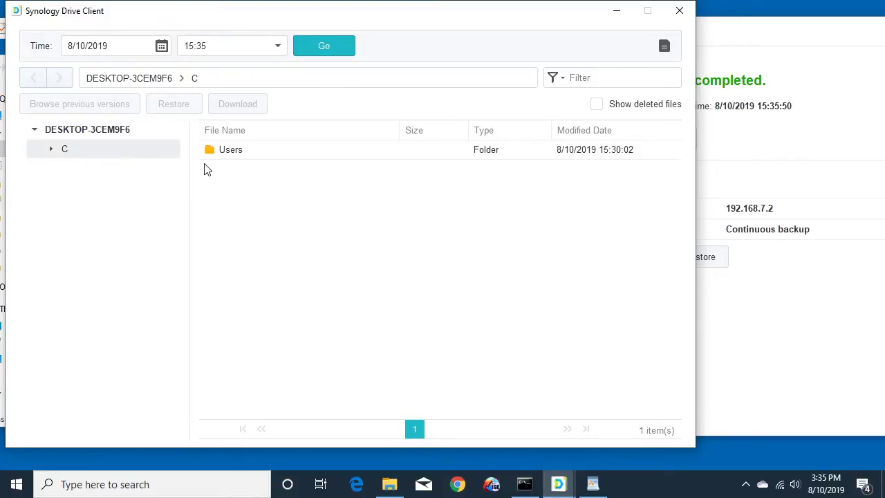
double_click(233, 149)
double_click(233, 151)
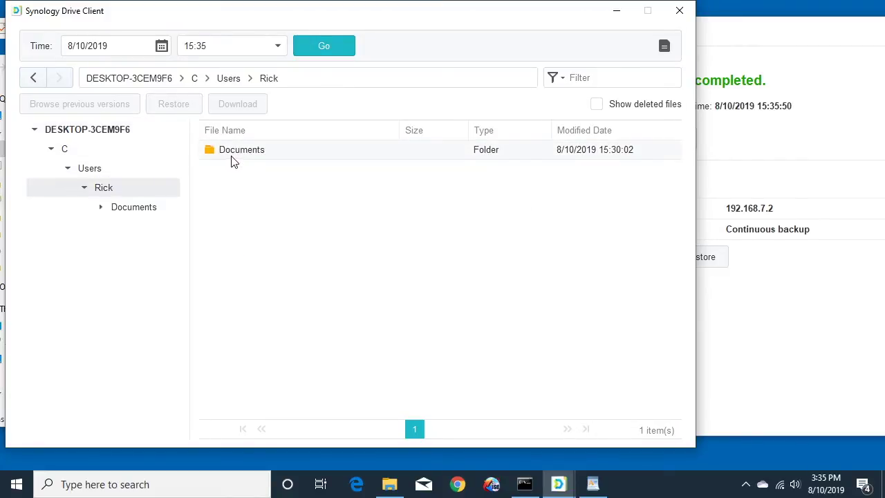
double_click(234, 157)
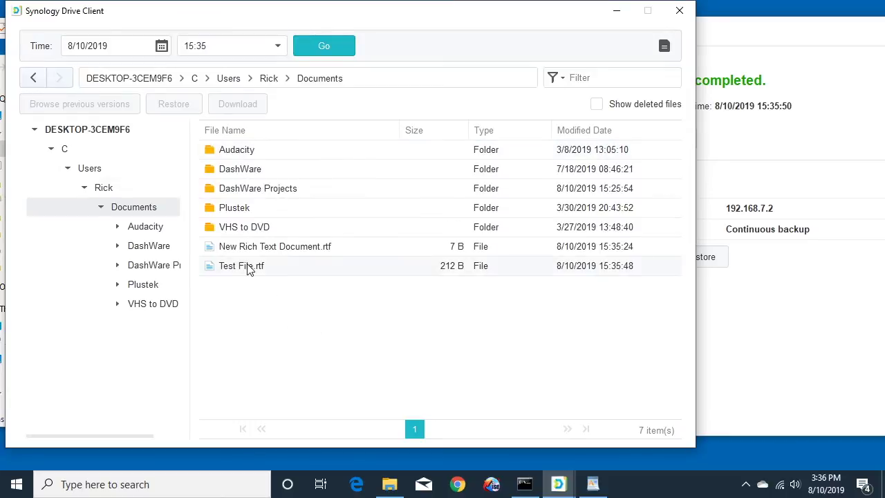
click(250, 269)
right_click(246, 271)
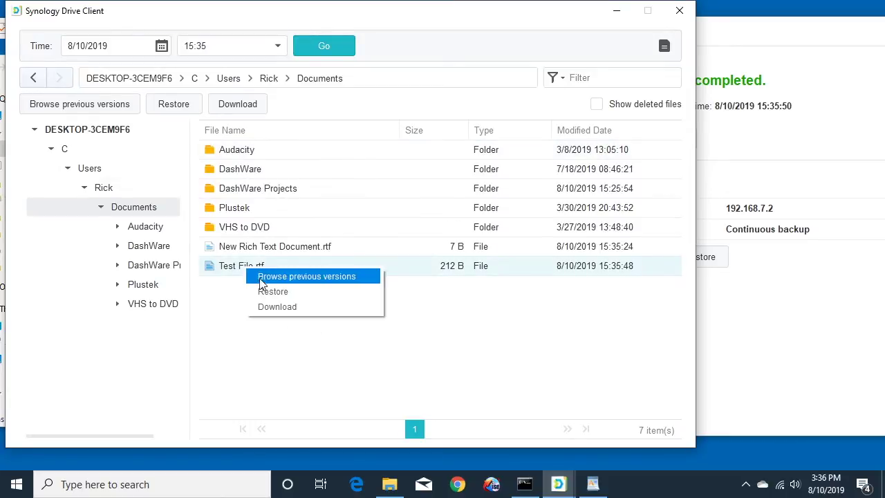
click(265, 280)
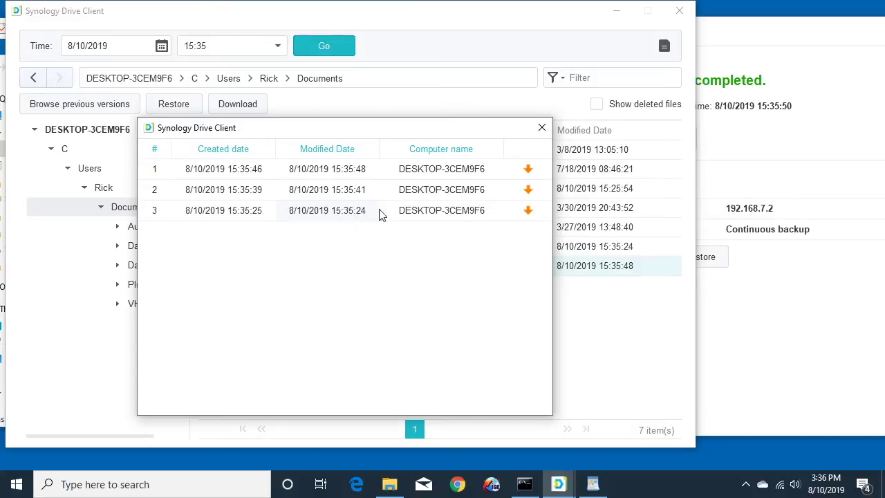
Close the version history and restore browser, then drag the backup status window fully into view.
click(541, 128)
click(688, 15)
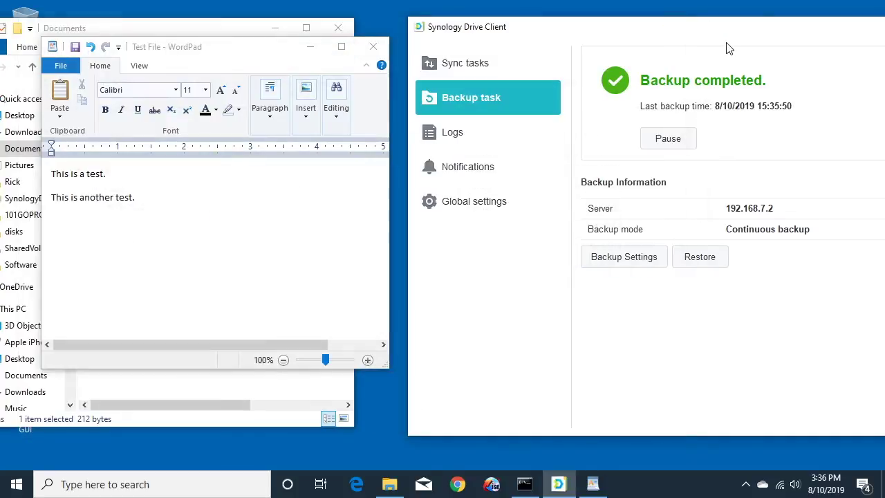
drag(741, 35, 656, 34)
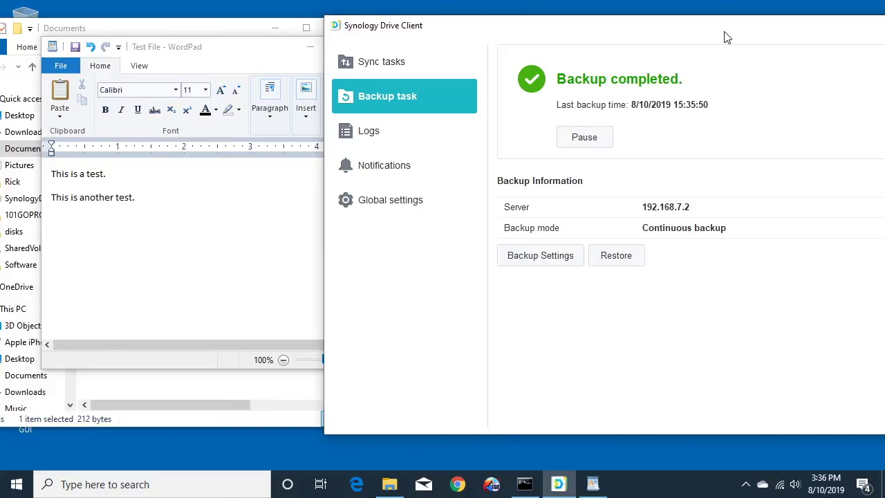
drag(737, 28, 630, 39)
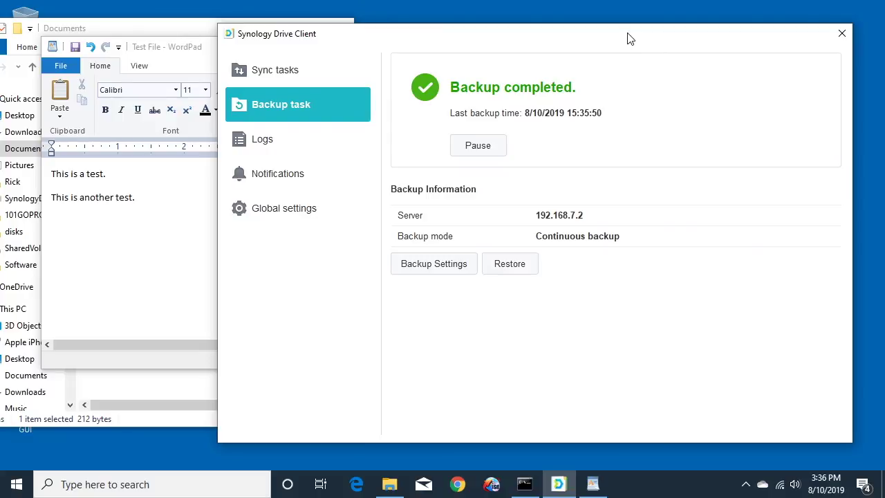